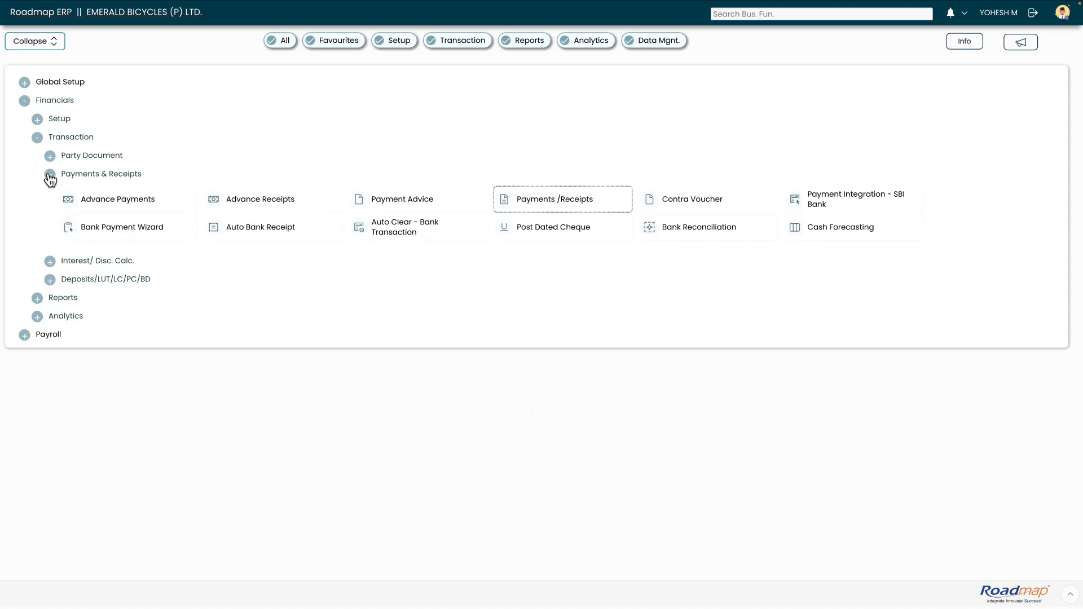
Open Payments/Receipts and search the pending payables among the pending credit documents
left_click(573, 206)
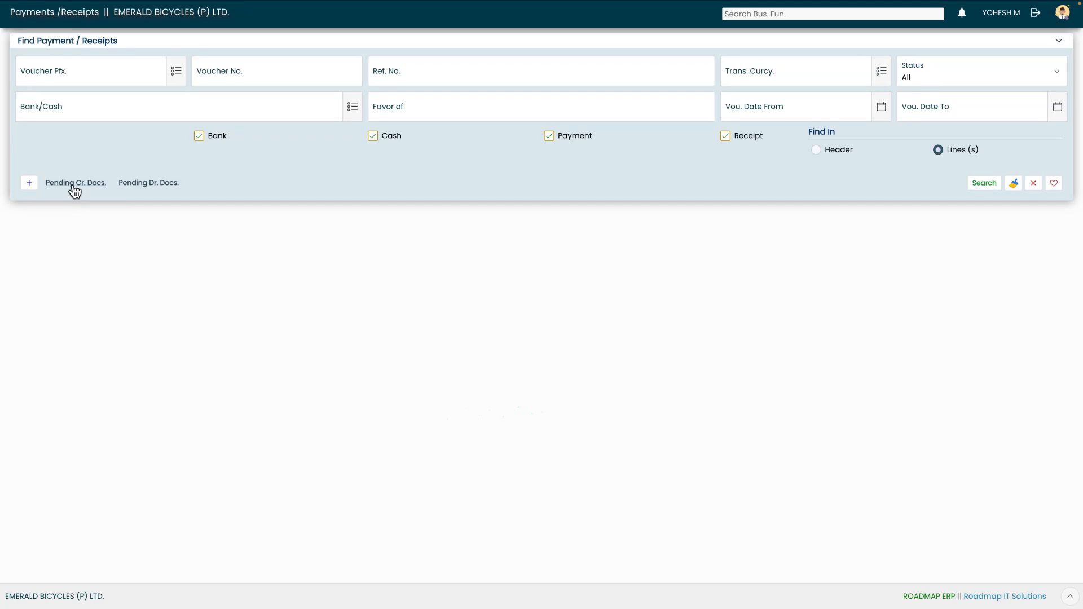
left_click(74, 190)
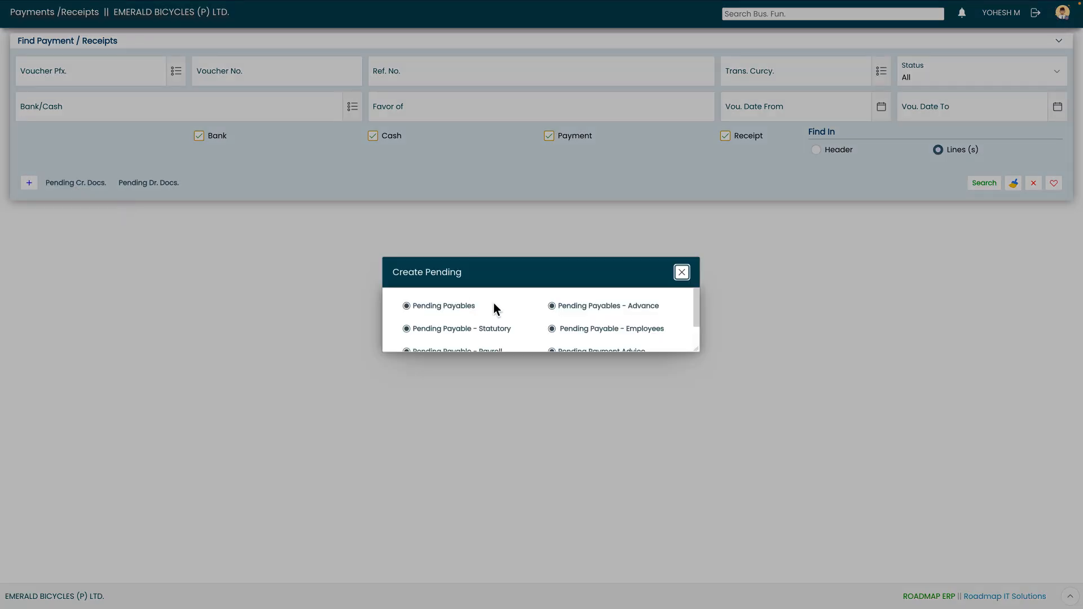
left_click(471, 308)
left_click(892, 224)
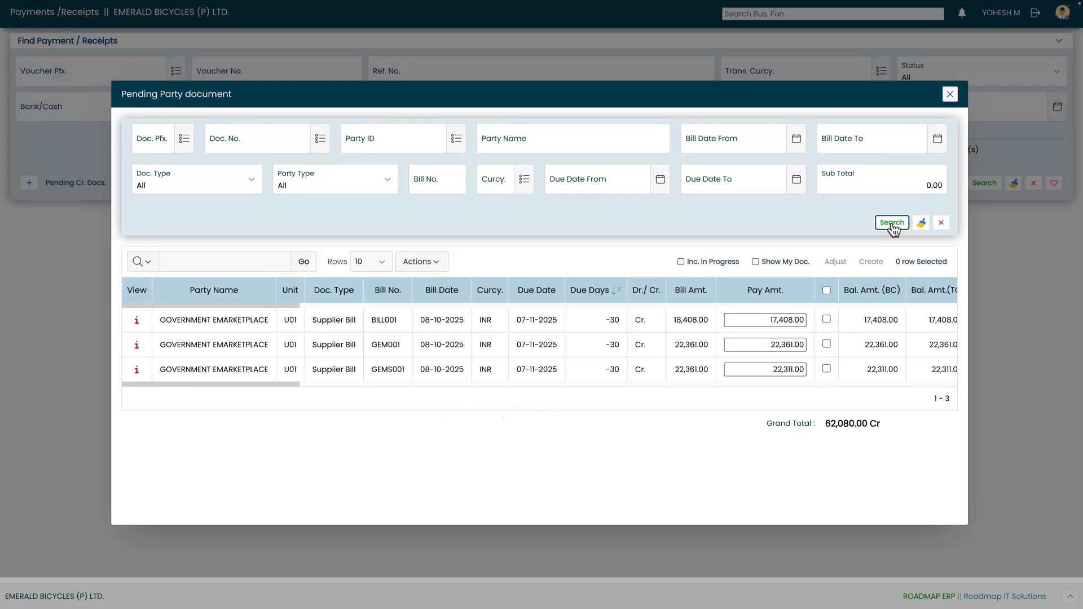
Set the pay amount of bill GEM001 to 17000, select bills GEM001 and GEMS001, and start creating their payment
left_click(756, 345)
type("17000")
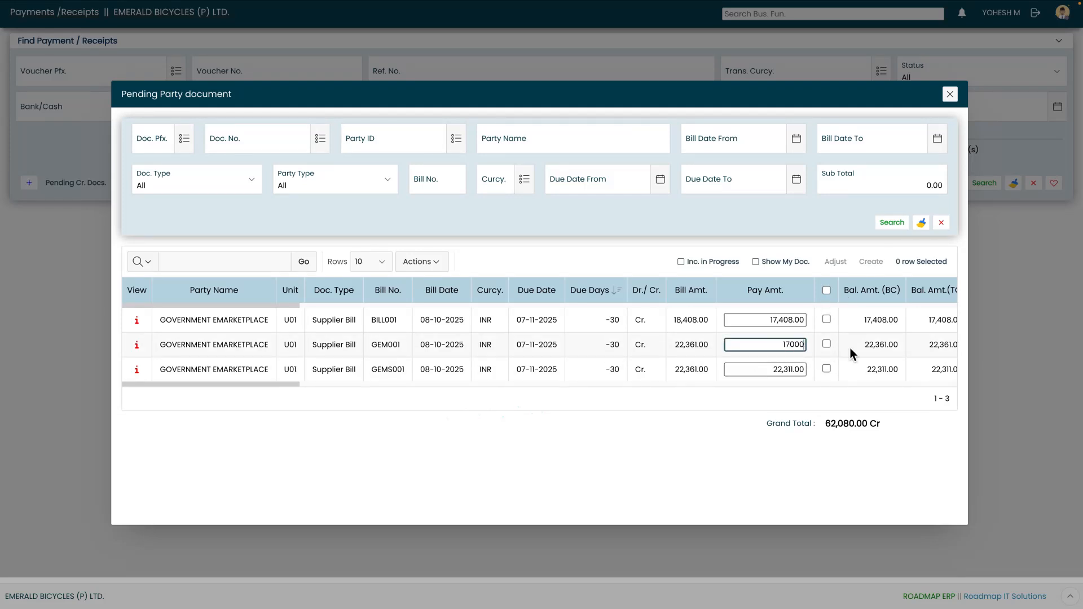
left_click(826, 368)
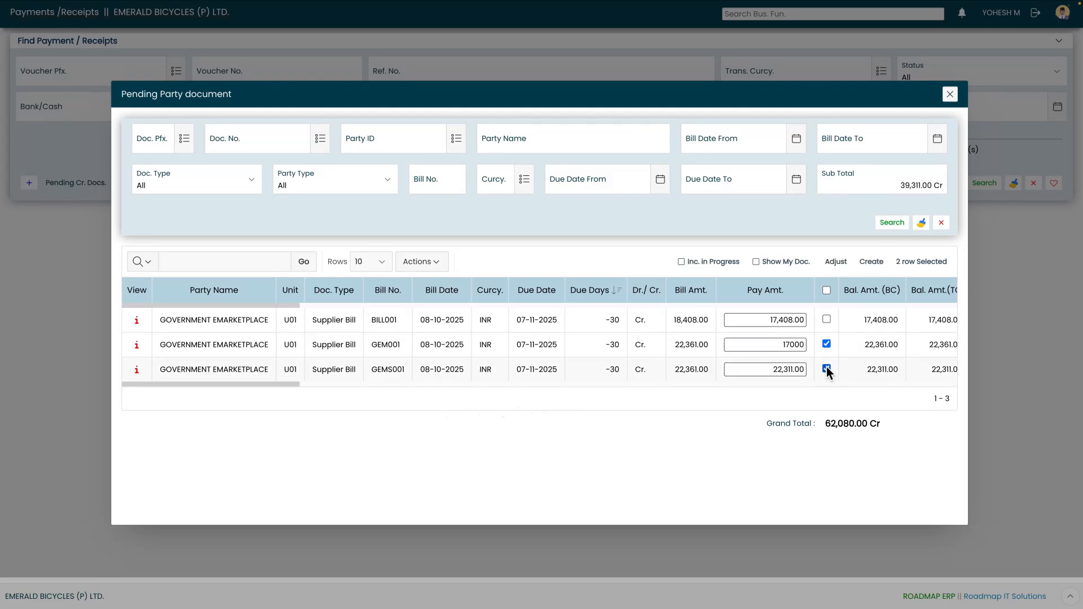
left_click(872, 262)
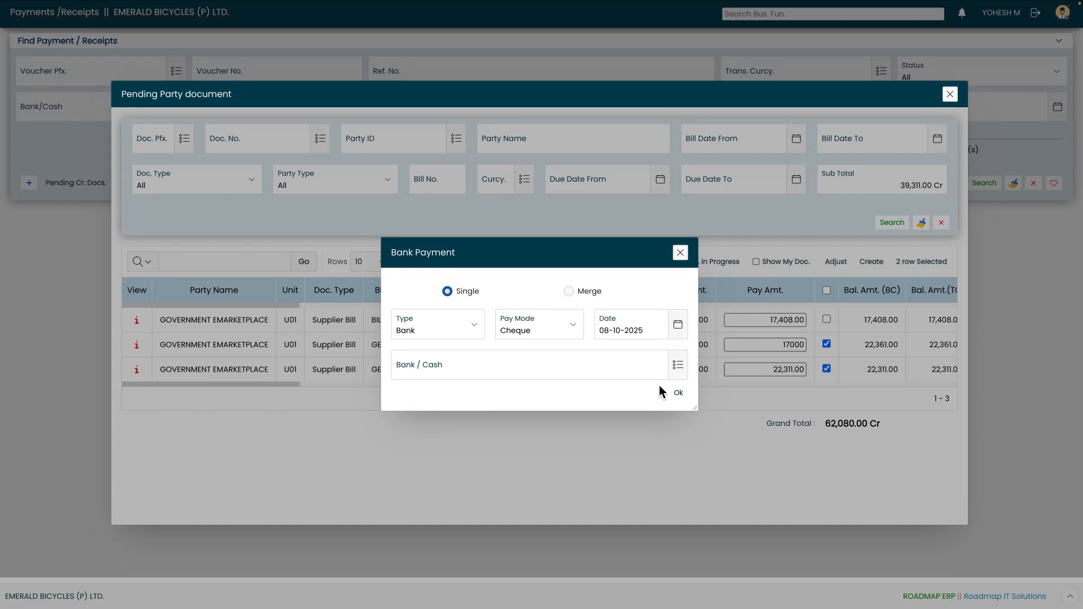
Choose Bank as the payment type and Cheque as the pay mode for the single payment
left_click(452, 336)
left_click(448, 330)
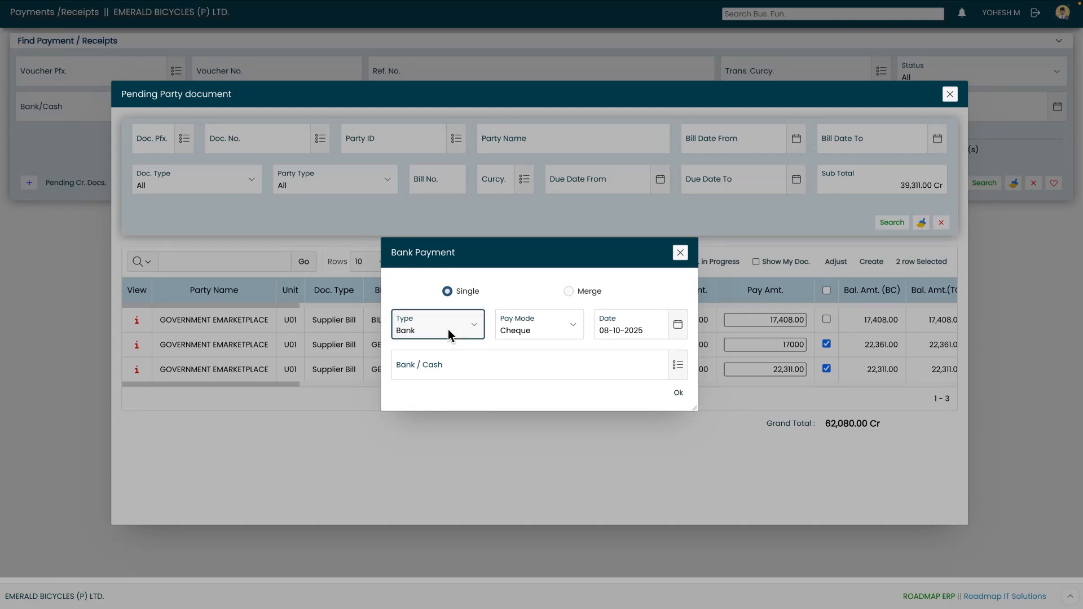
left_click(528, 332)
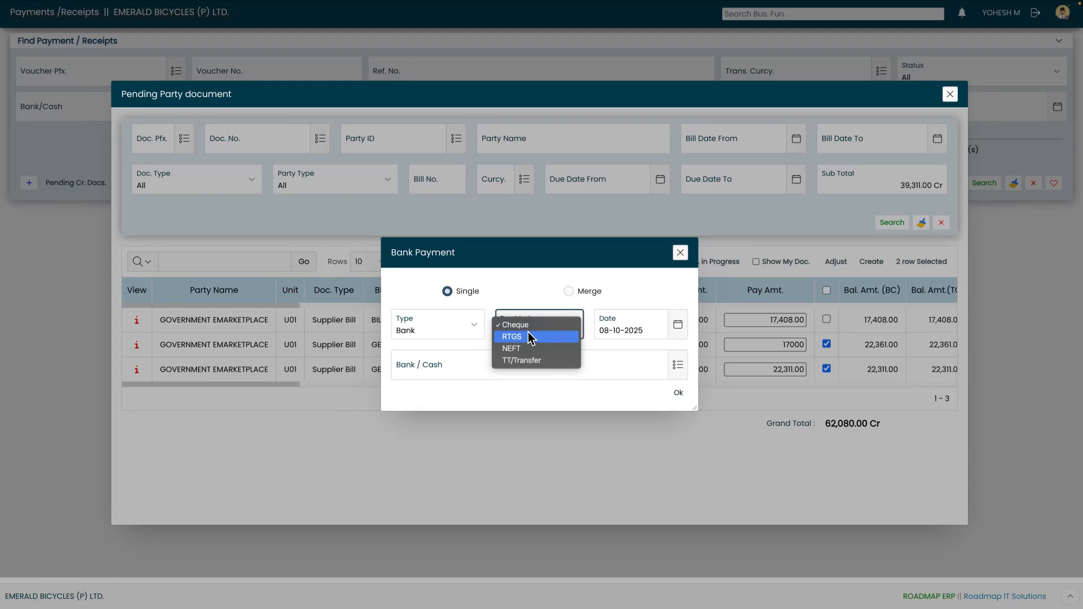
key("Down")
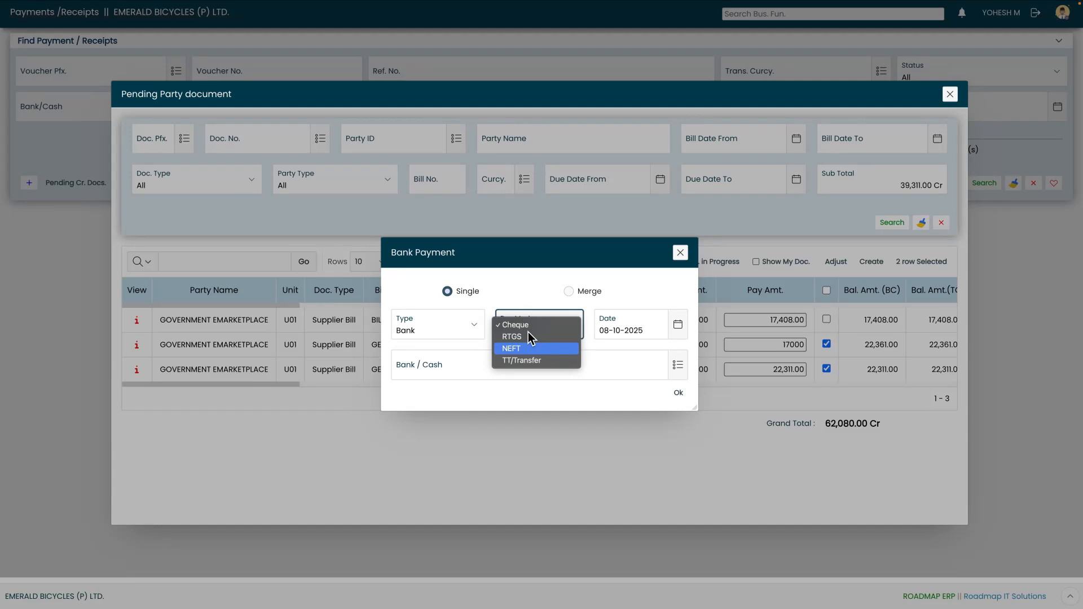
key("Down")
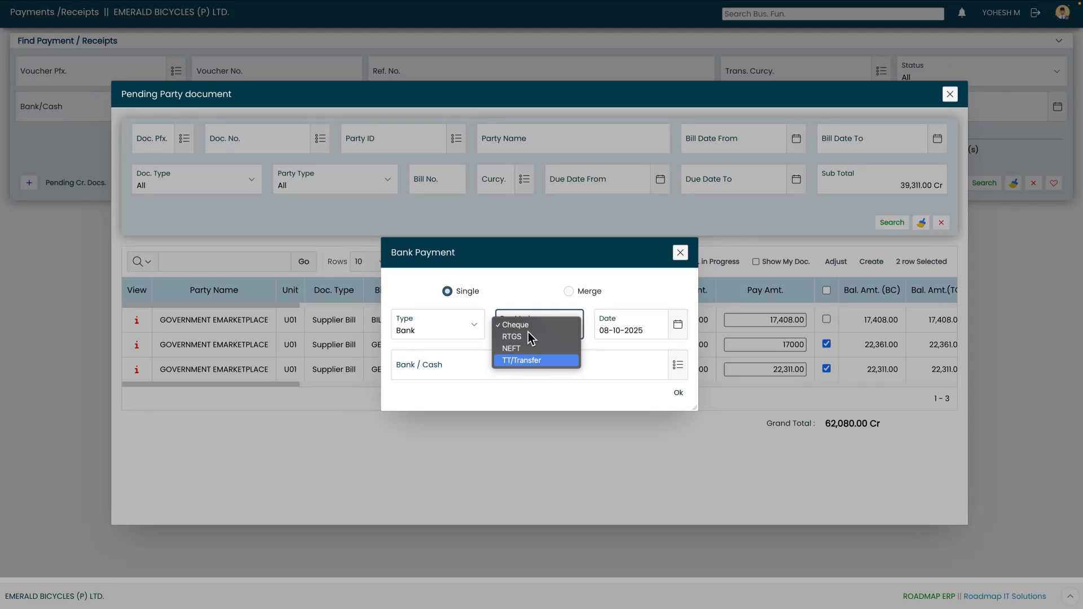
key("Up")
key("Up")
key("Up")
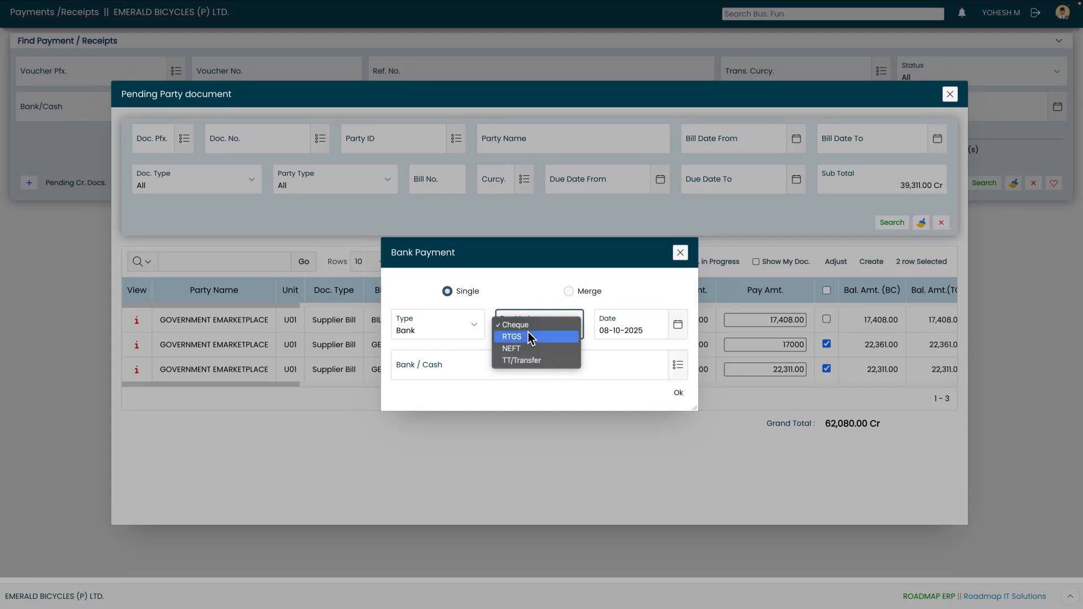
key("Return")
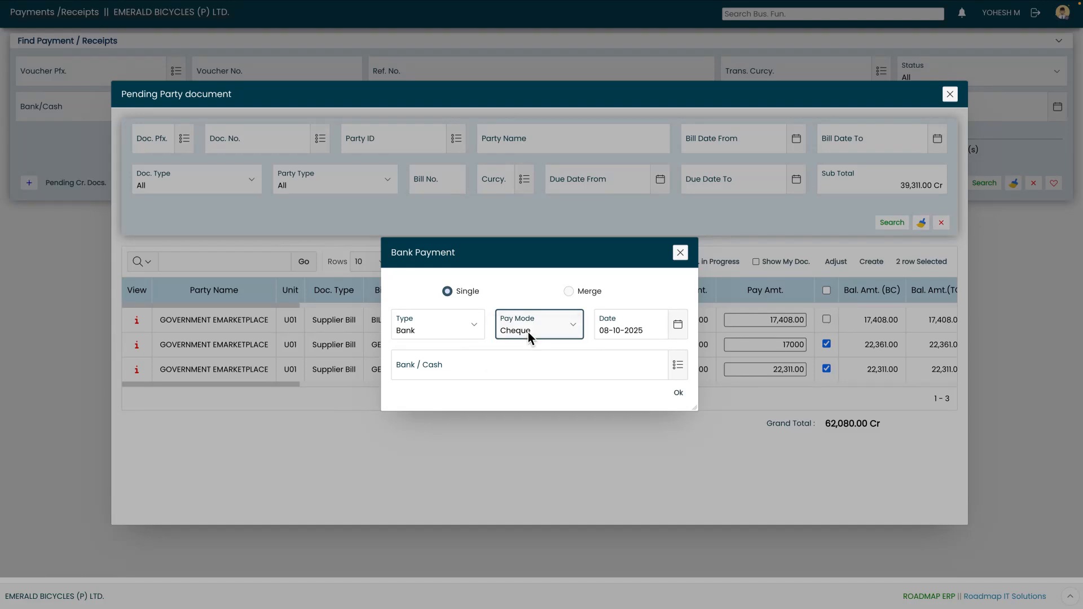
Date the payment 08-10-2025, choose STATE BANK OF INDIA as its bank, and generate the bank payment voucher
left_click(652, 335)
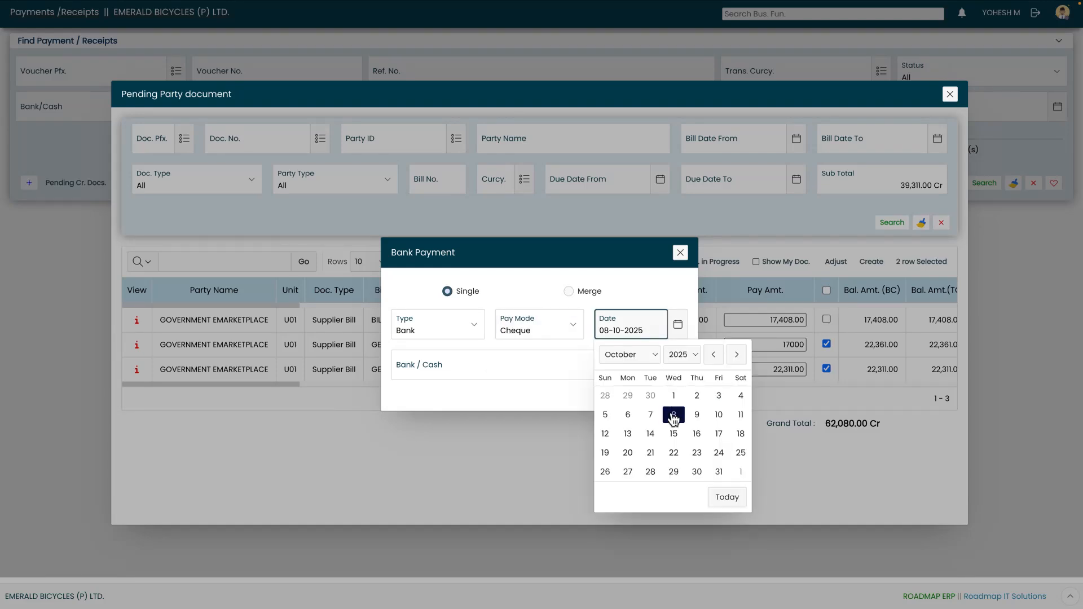
left_click(674, 415)
left_click(679, 366)
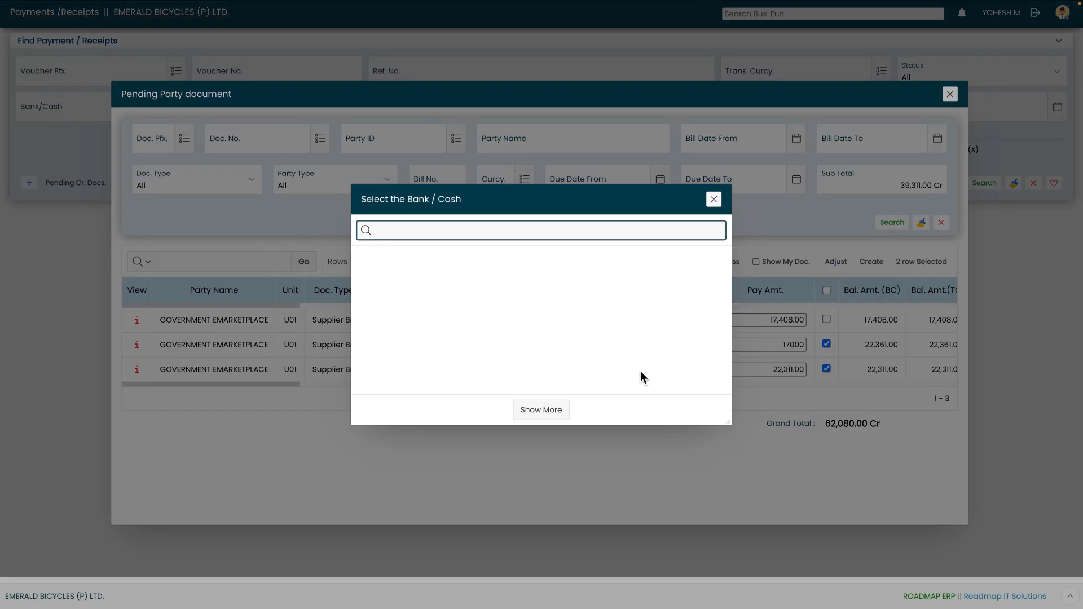
left_click(446, 255)
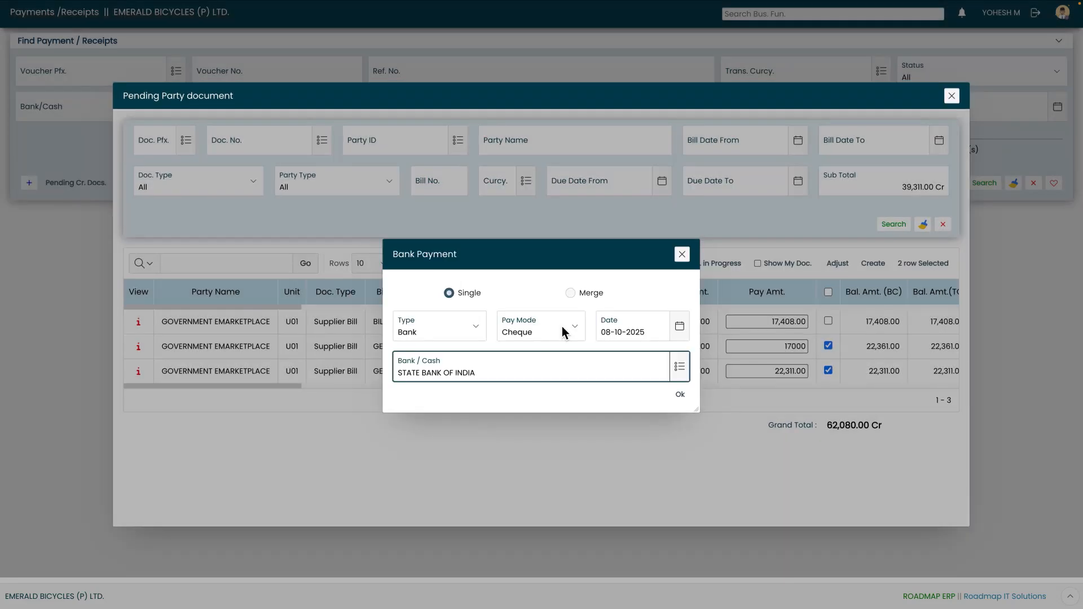
left_click(679, 397)
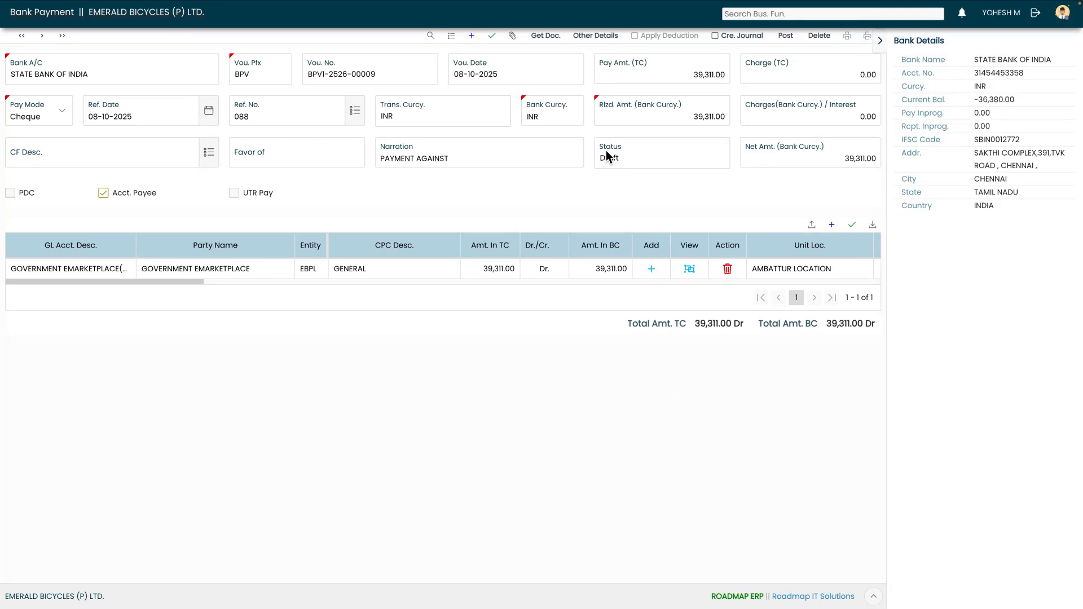
Check which pending party documents can be fetched into the bank payment voucher, without adding any
left_click(546, 36)
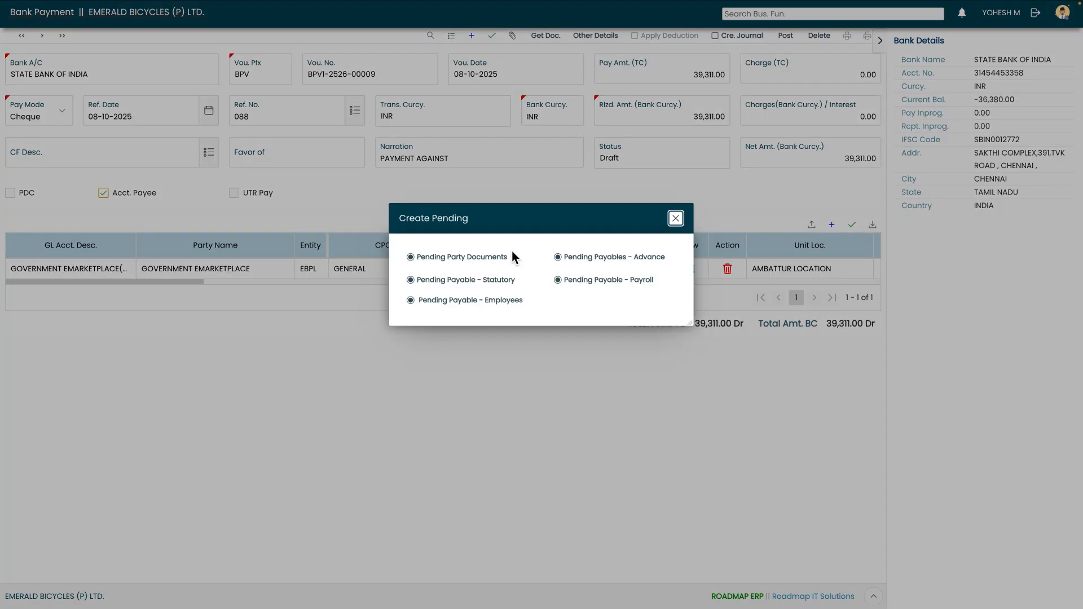
left_click(461, 257)
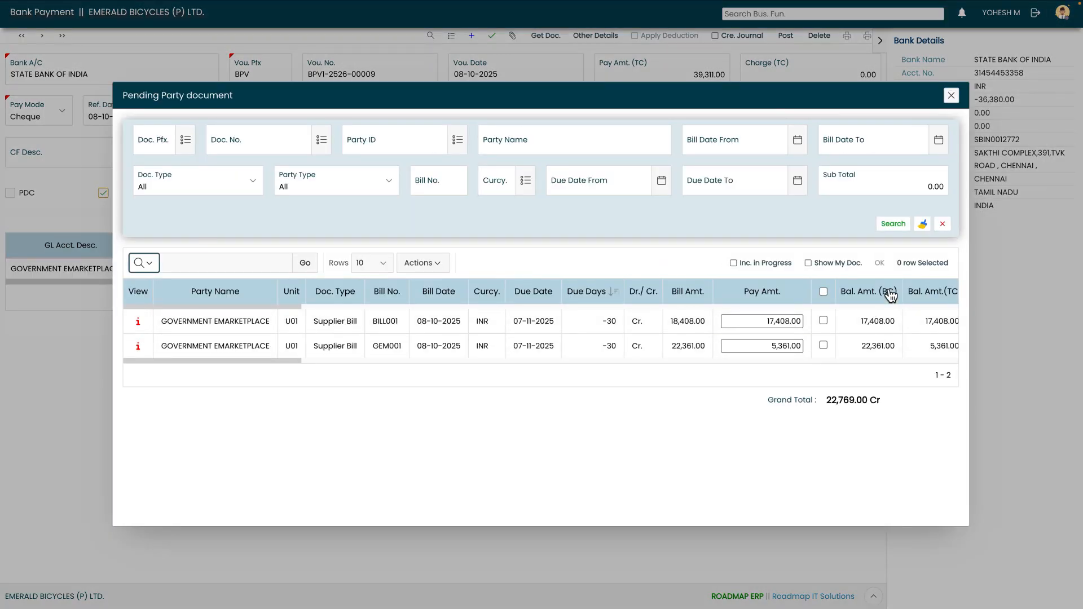
left_click(951, 97)
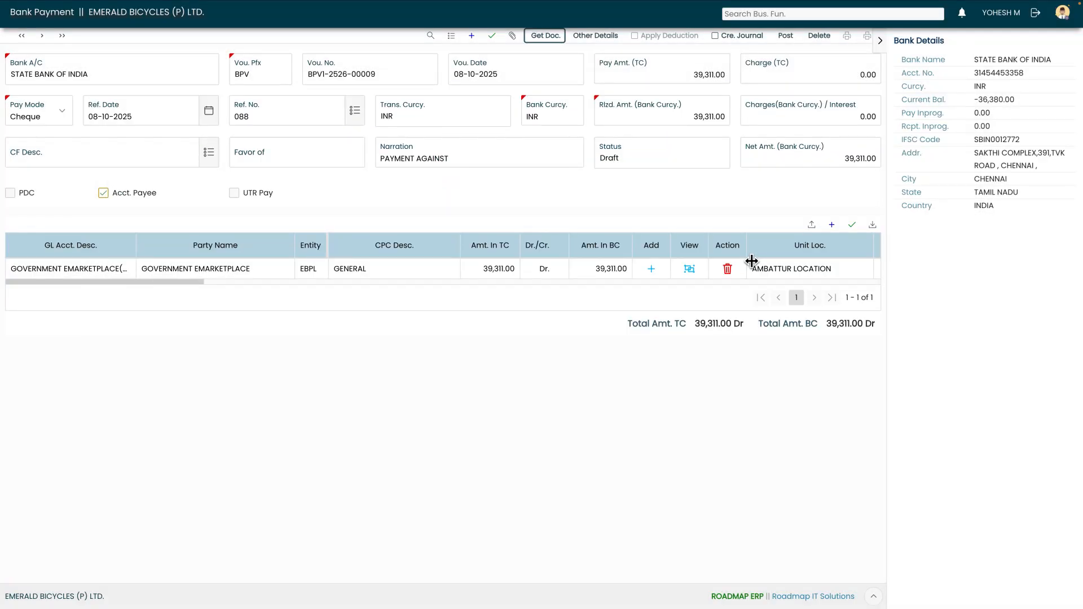
Review the pending party documents and the bill-wise payment details of the GOVERNMENT EMARKETPLACE line
left_click(653, 270)
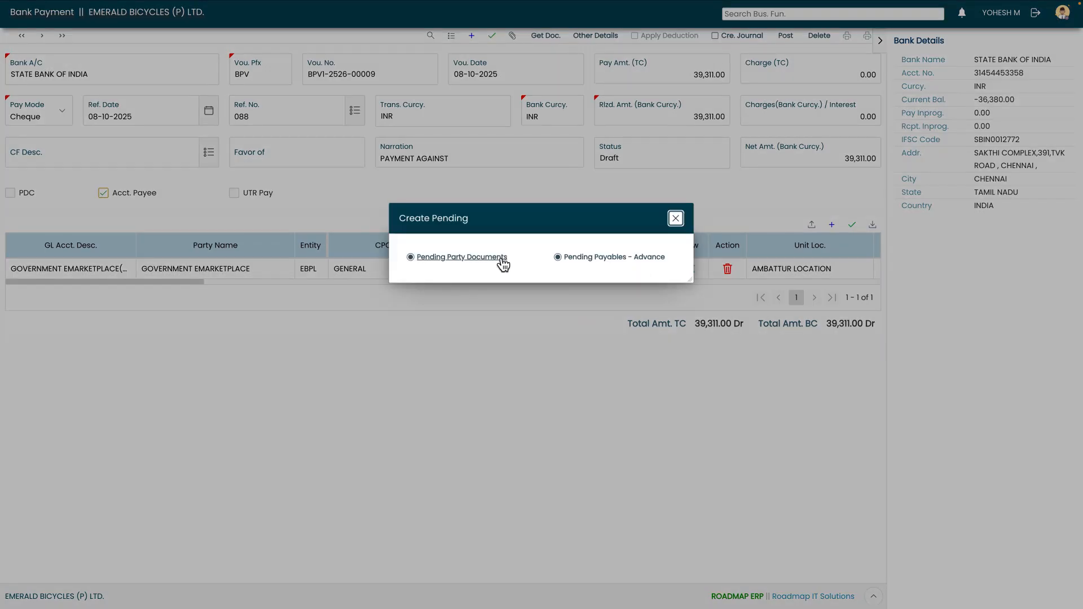
left_click(462, 258)
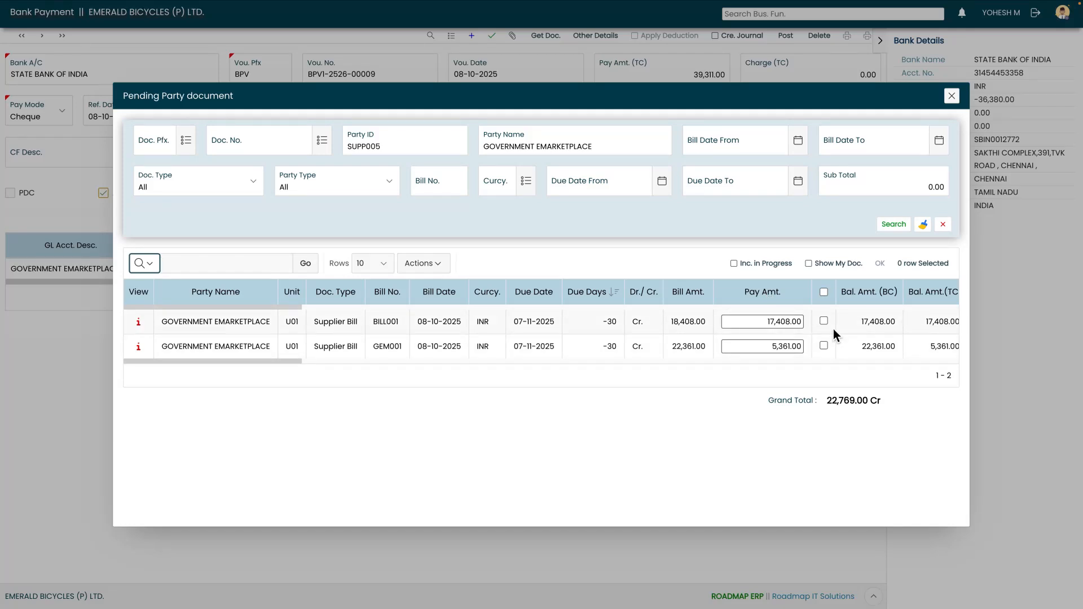
left_click(952, 96)
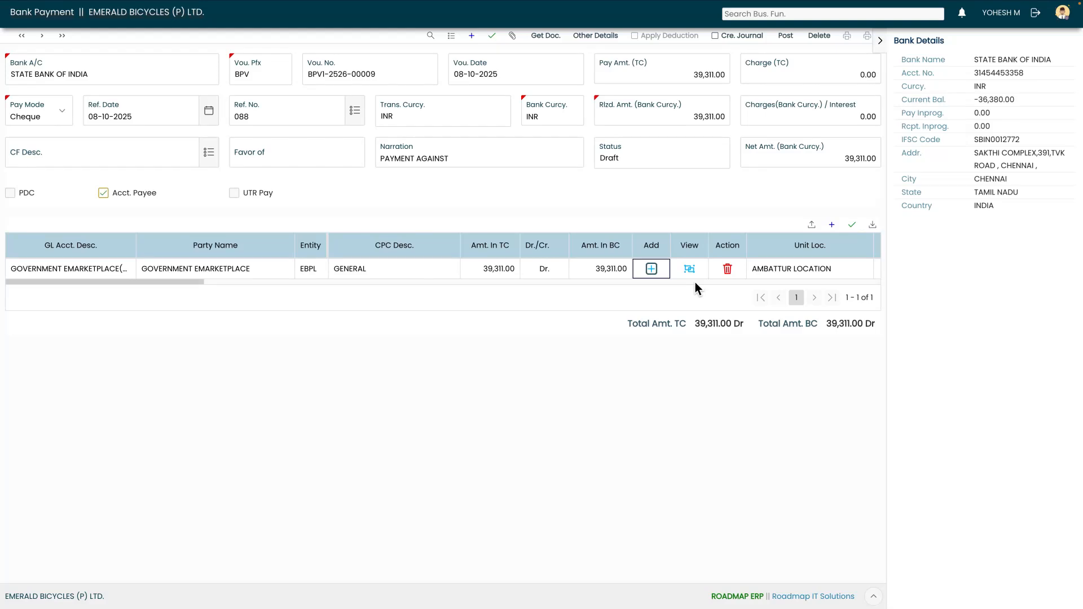
left_click(690, 269)
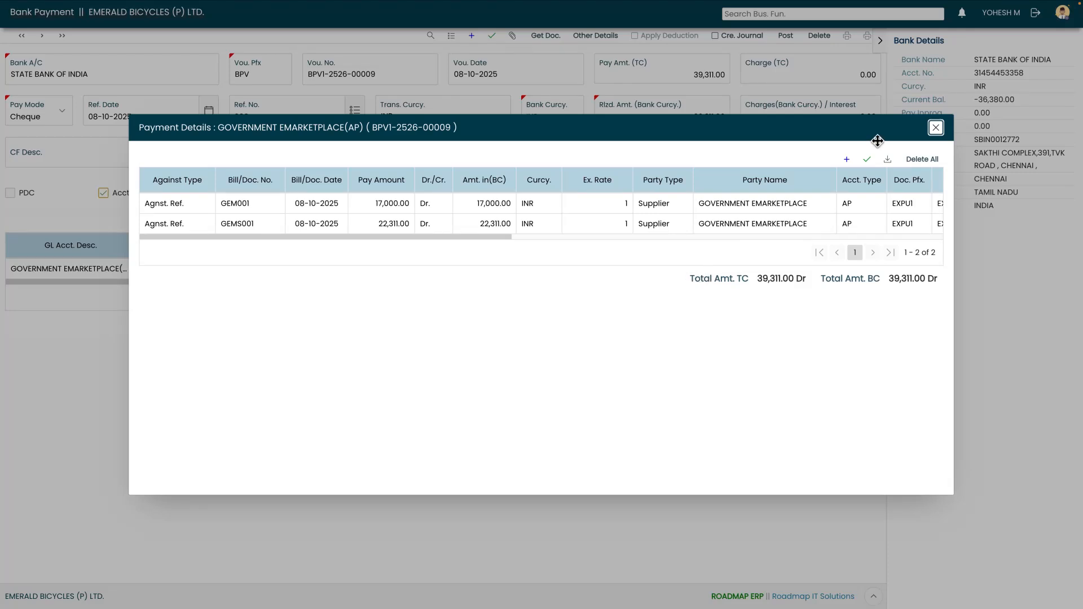
left_click(936, 127)
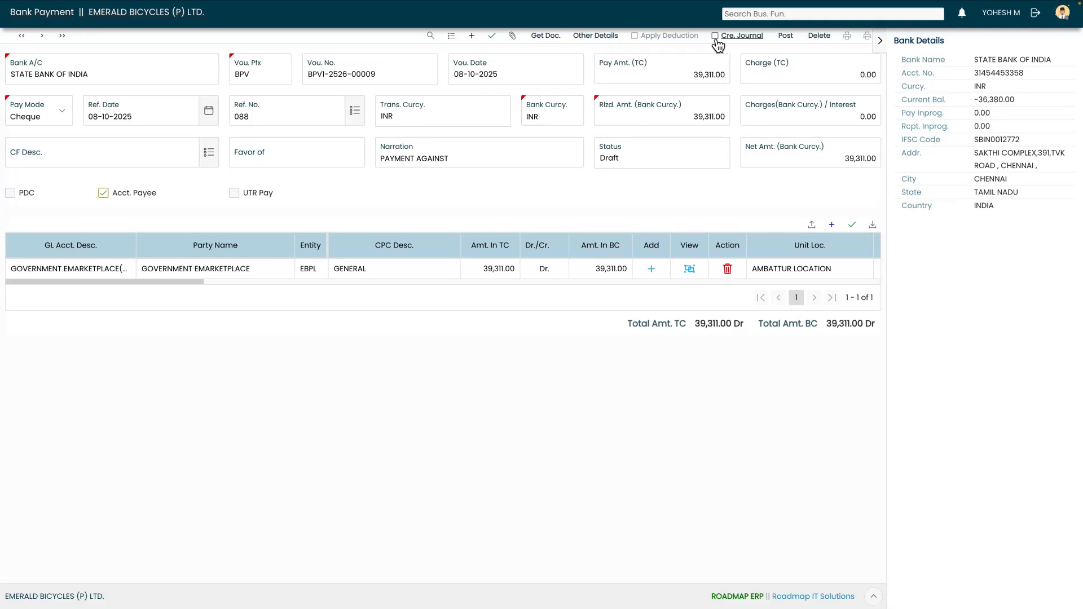
Create the journal for the bank payment voucher and review its debit and credit summary
left_click(717, 38)
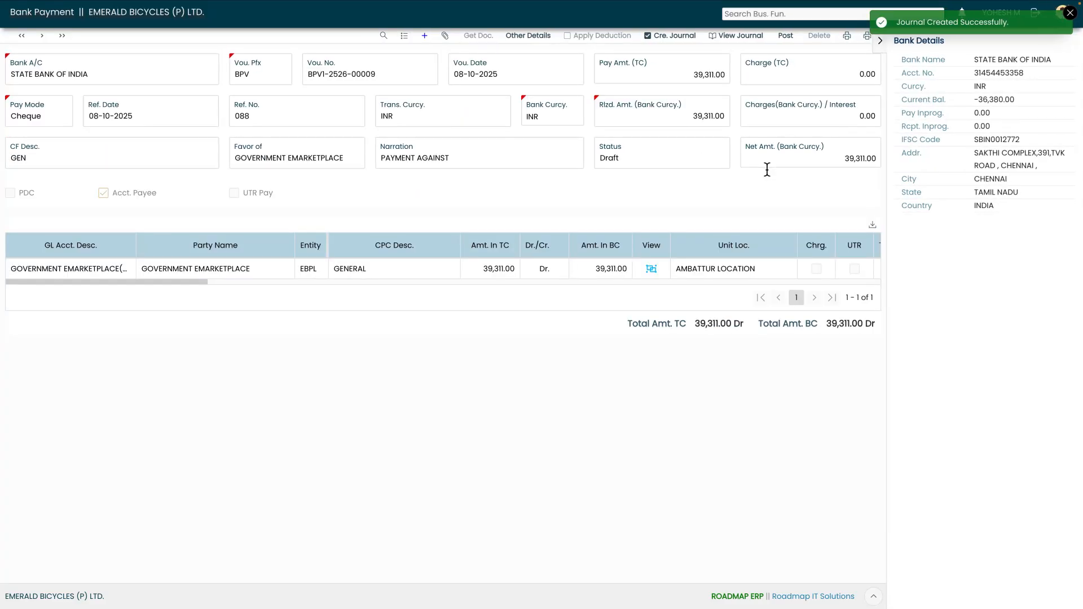
left_click(741, 37)
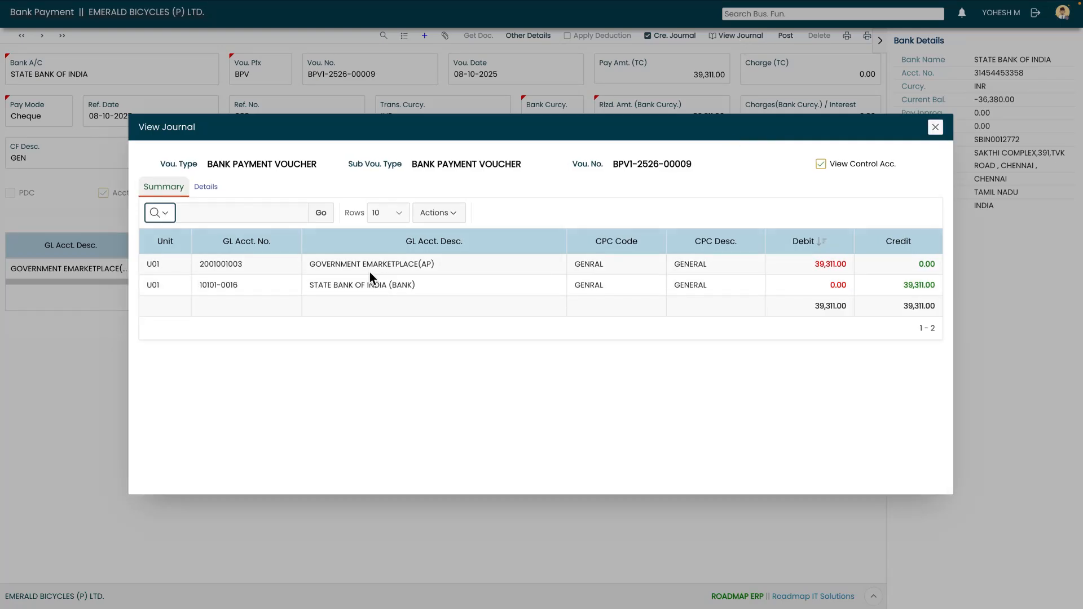
left_click(935, 127)
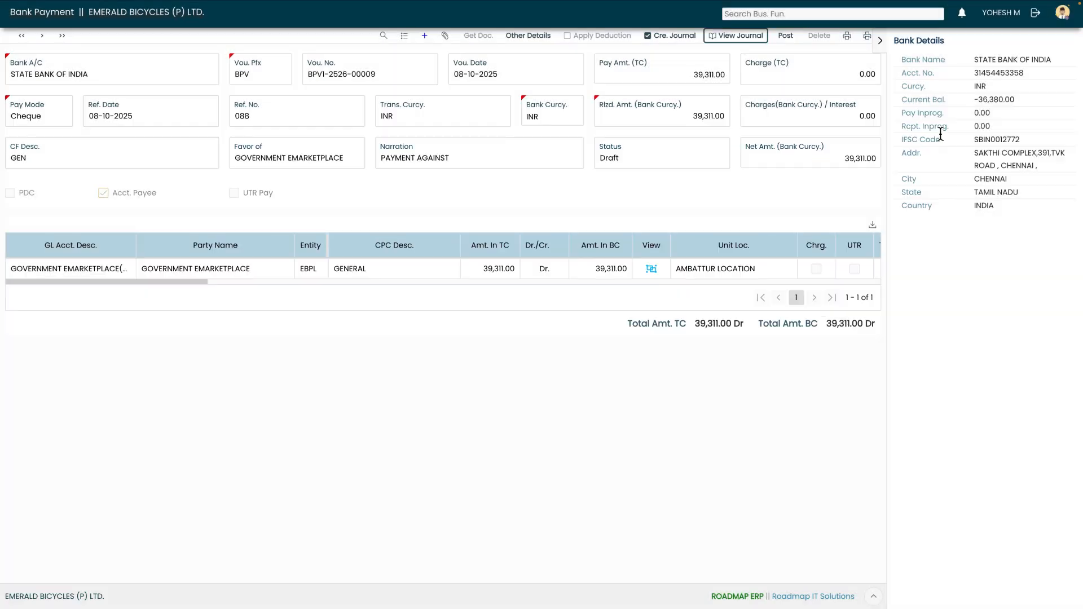
Post the voucher, forwarding it to the supervisor for review with MEDIUM priority and the message FORWARD FOR REVIEW
left_click(786, 37)
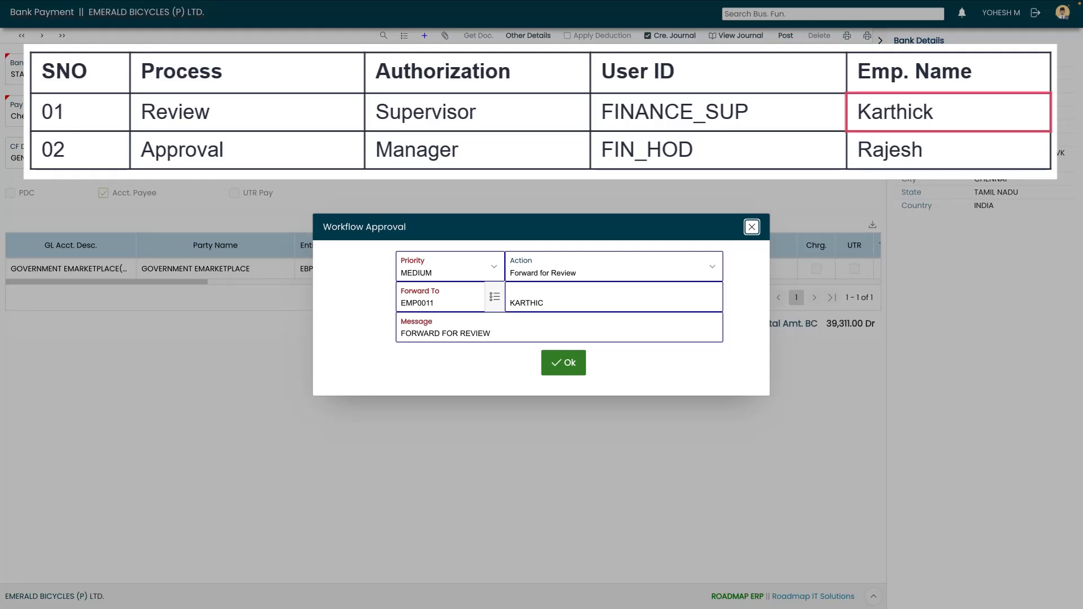
left_click(568, 366)
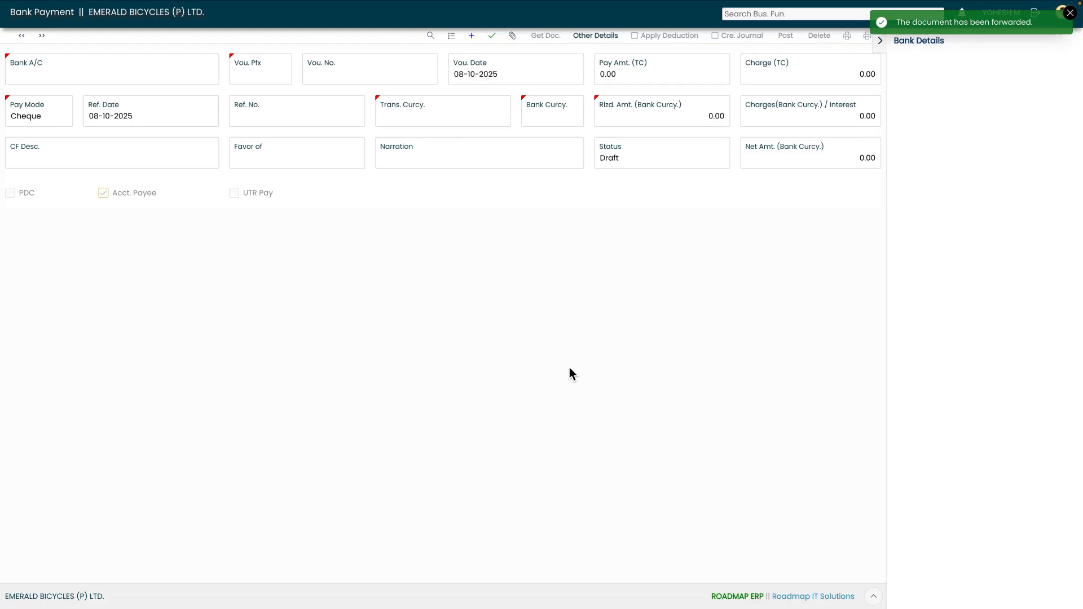
left_click(1070, 12)
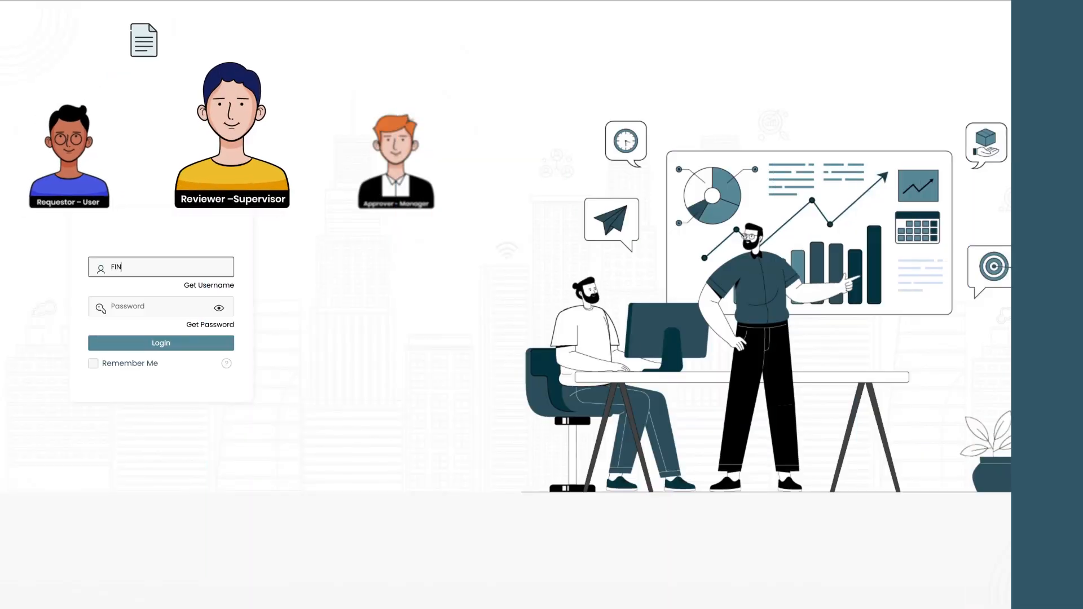
Log in as the reviewing supervisor with user ID FINANCE_SUP and the account password
type("FINANCE_SUP")
key("Tab")
type("*********")
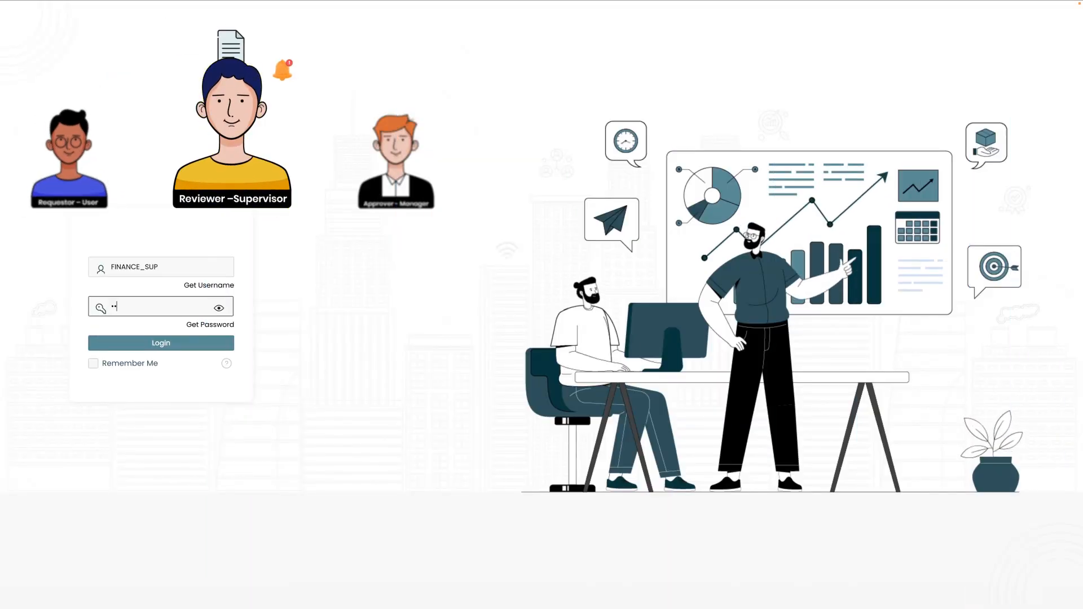
left_click(192, 345)
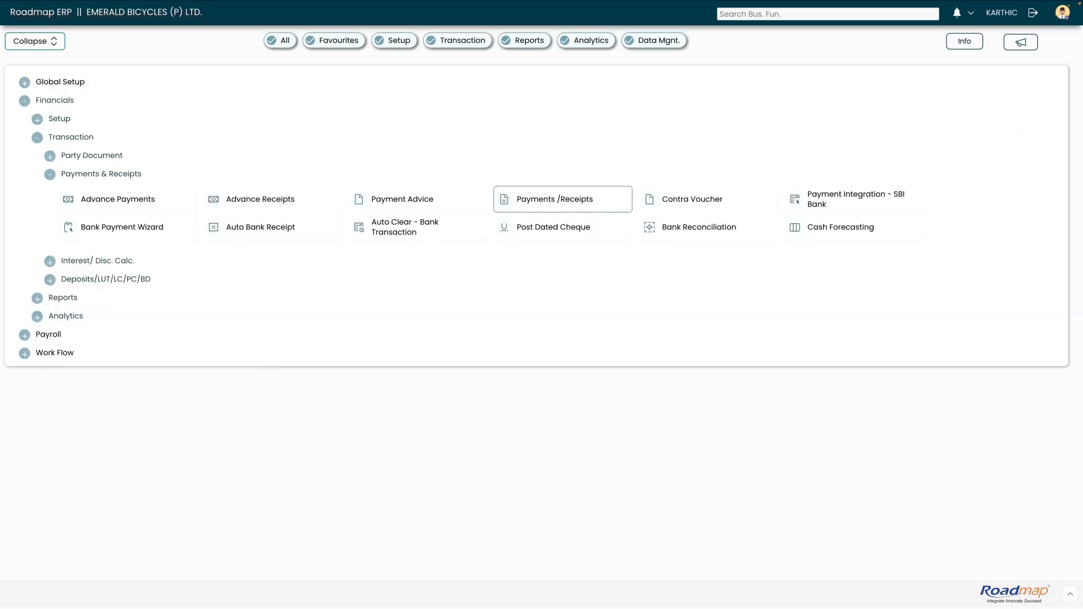
Open the pending GOVERNMENT EMARKETPLACE bank payment voucher and forward it to the manager with MEDIUM priority and the message REVIEW & FORWARD FOR APPROVE
left_click(972, 15)
left_click(976, 49)
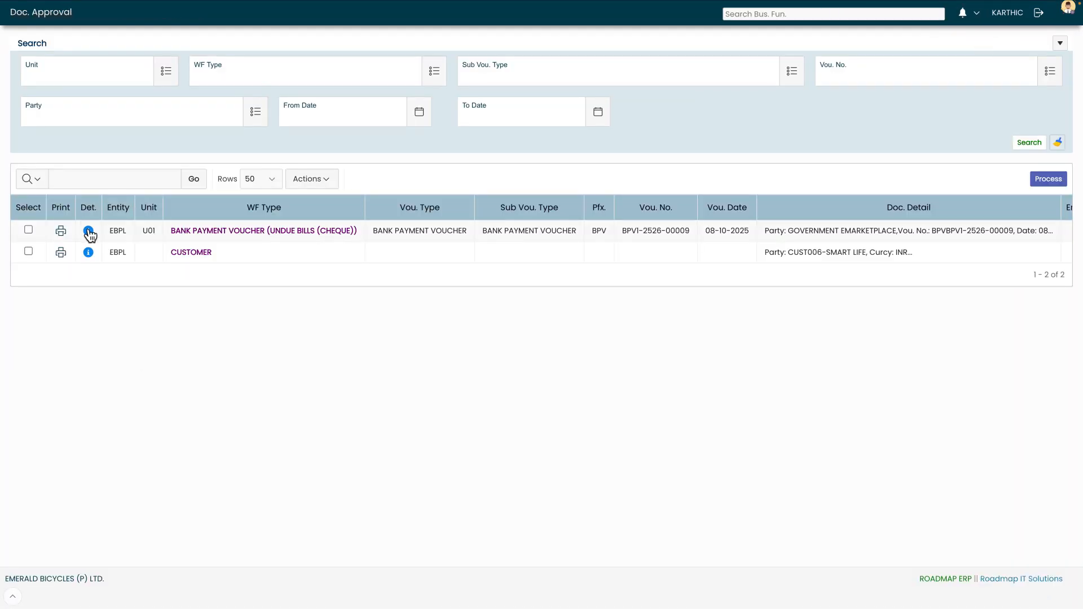
left_click(89, 231)
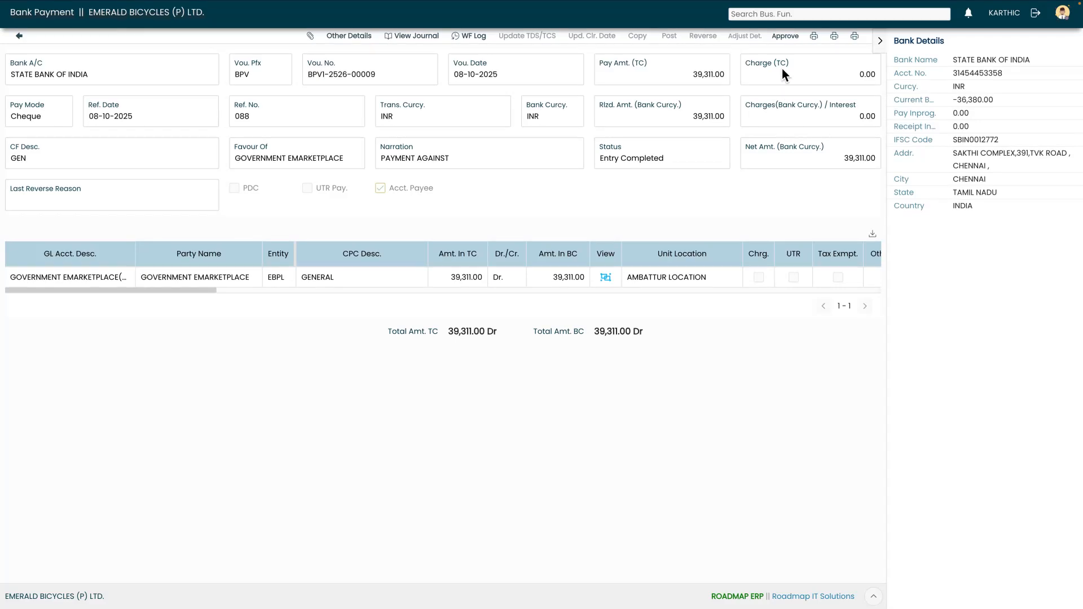
left_click(790, 39)
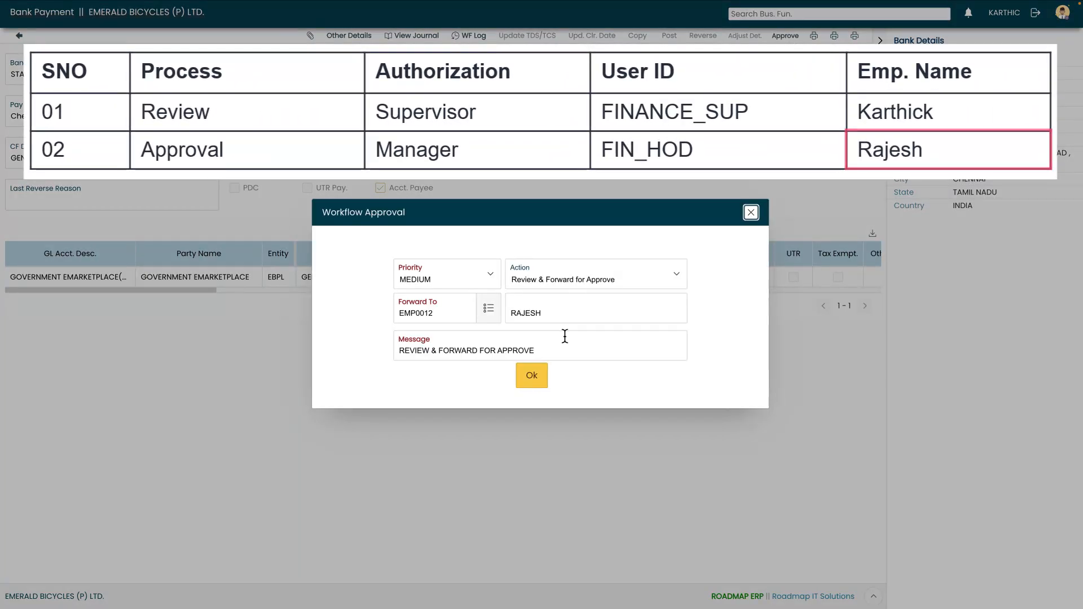
left_click(531, 376)
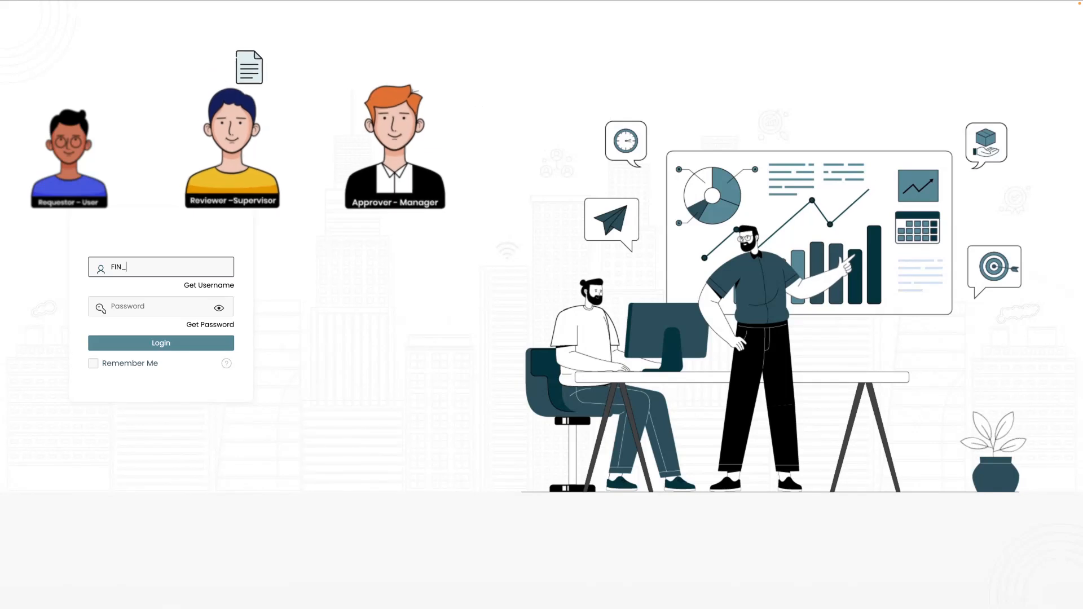
Log in as the approving manager with user ID FIN_HOD and the account password
type("•••••••••")
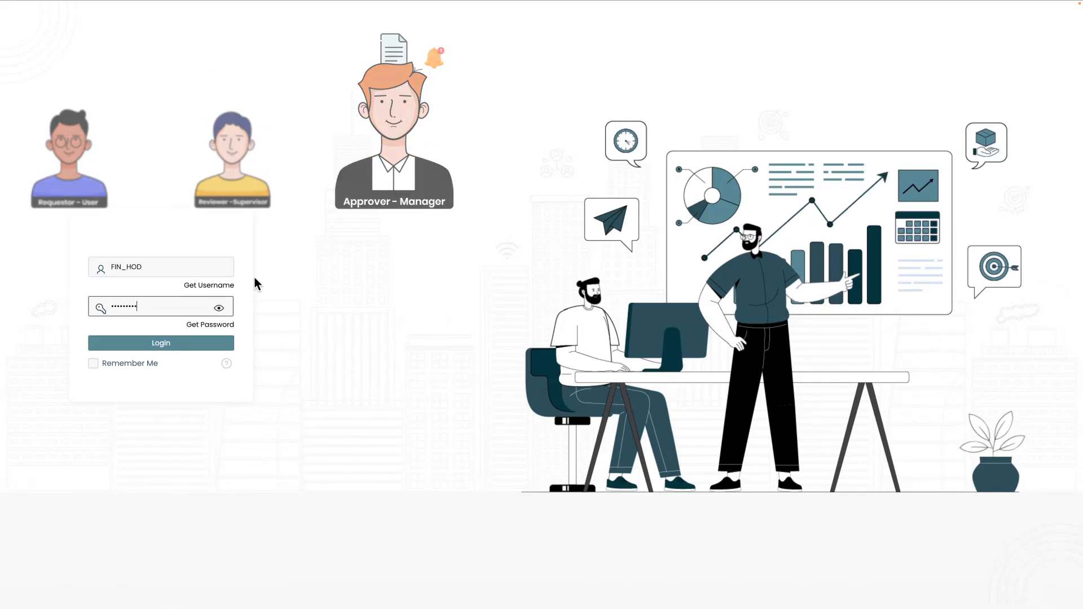
left_click(133, 343)
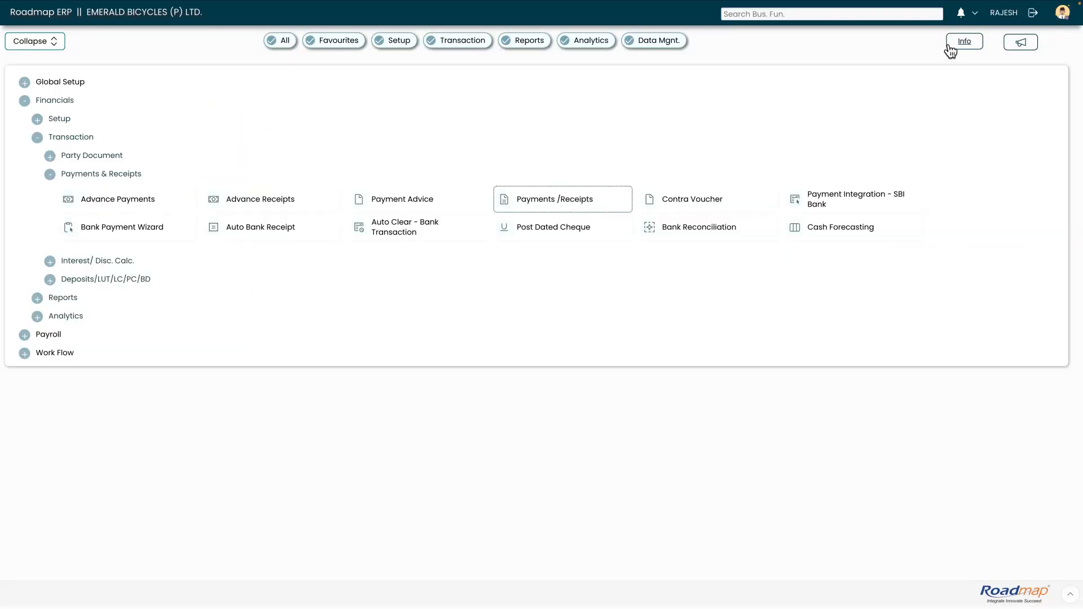
Open the GOVERNMENT EMARKETPLACE bank payment voucher awaiting approval and approve it with MEDIUM priority and the message APPROVE
left_click(975, 16)
left_click(977, 43)
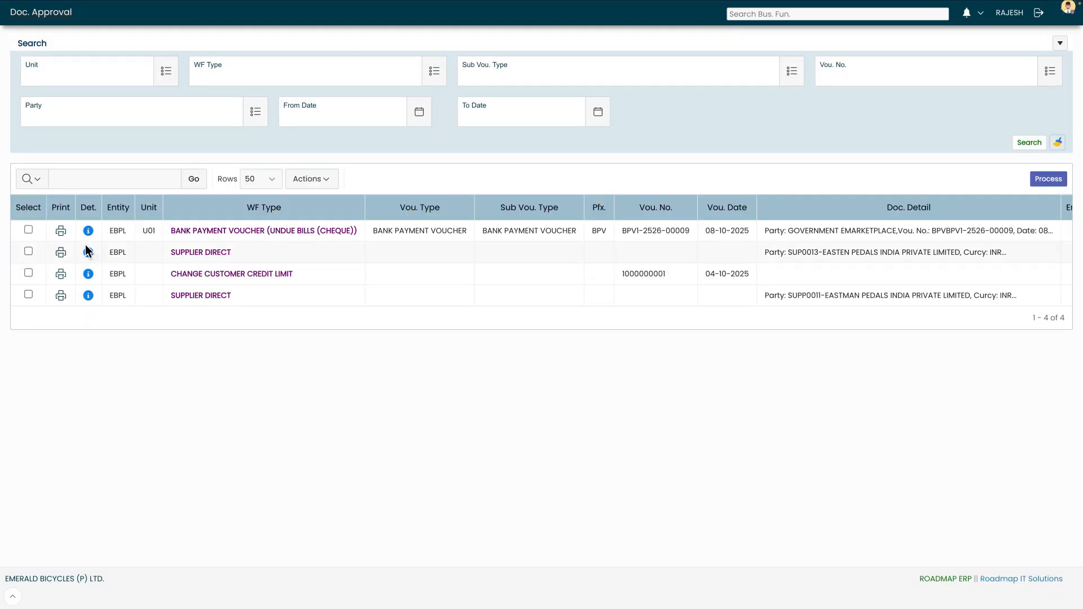
left_click(88, 231)
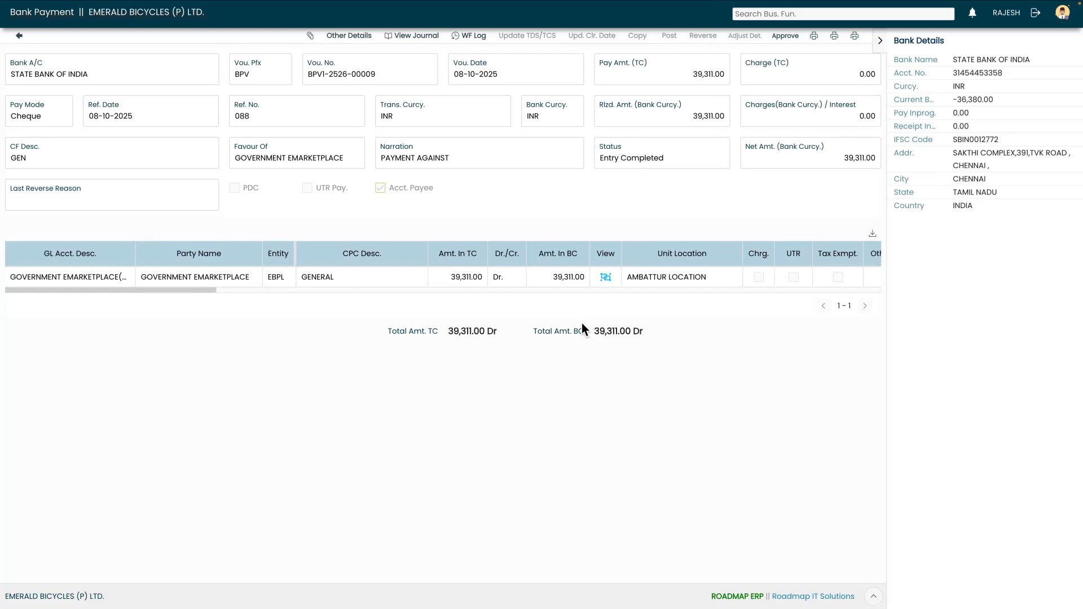
left_click(786, 36)
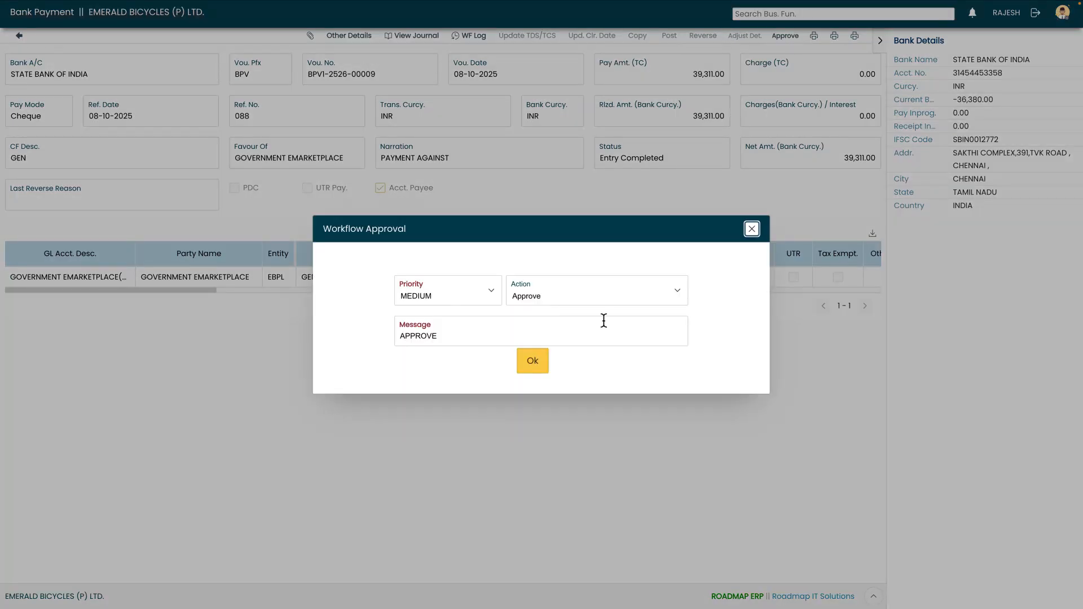
left_click(535, 362)
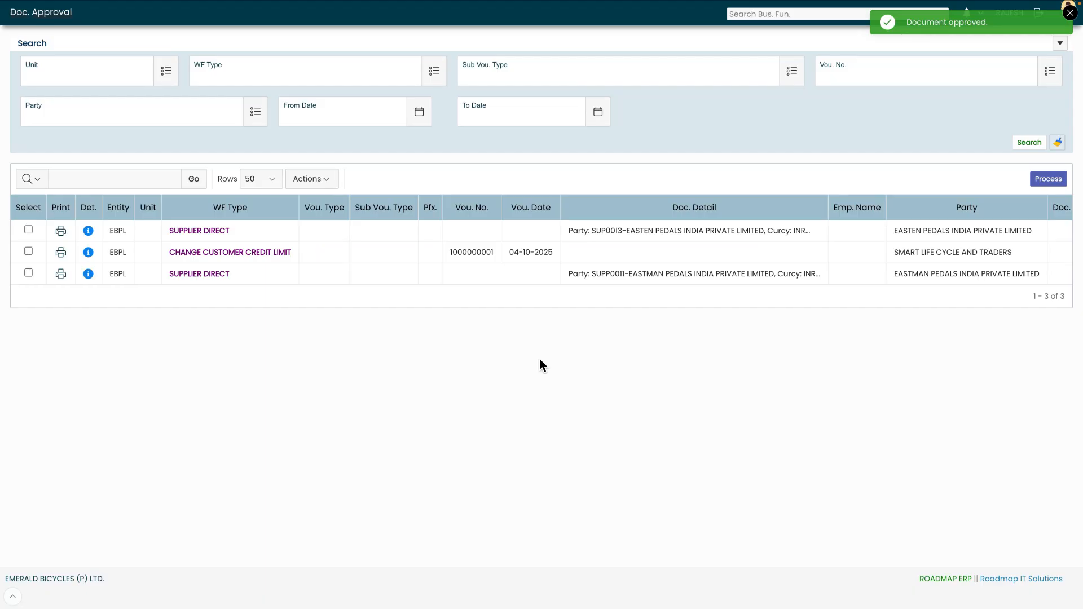
Log out of the manager account and log in with user ID FINANCE_USER and the account password
left_click(1038, 14)
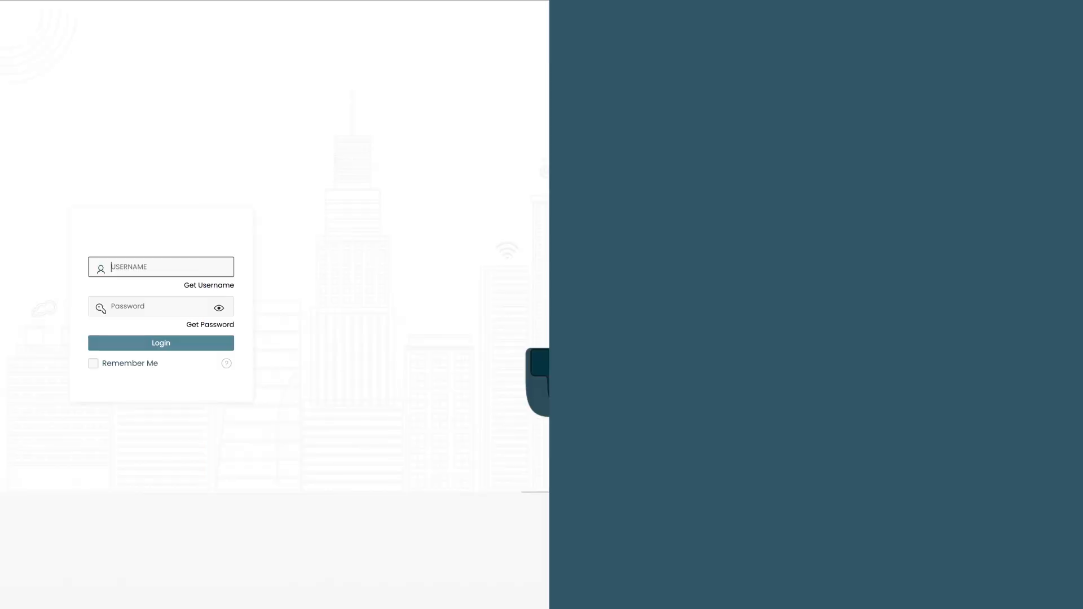
type("FINANCE_USER")
key("Tab")
type("•••••••••")
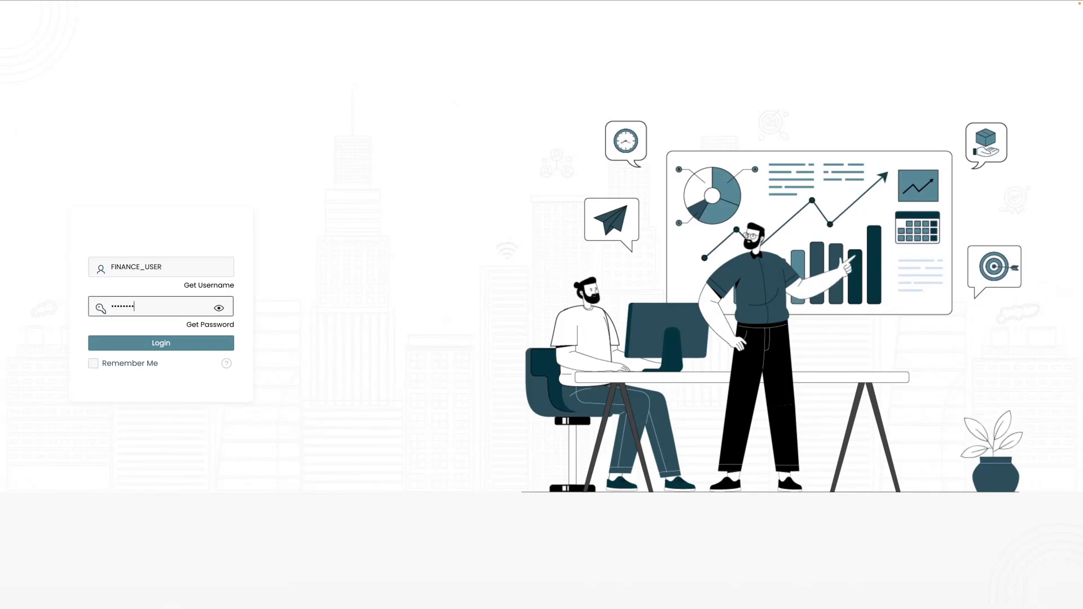
left_click(176, 346)
List all vouchers in Payments /Receipts and check the status of the GOVERNMENT EMARKETPLACE bank payment with reference 088
left_click(25, 101)
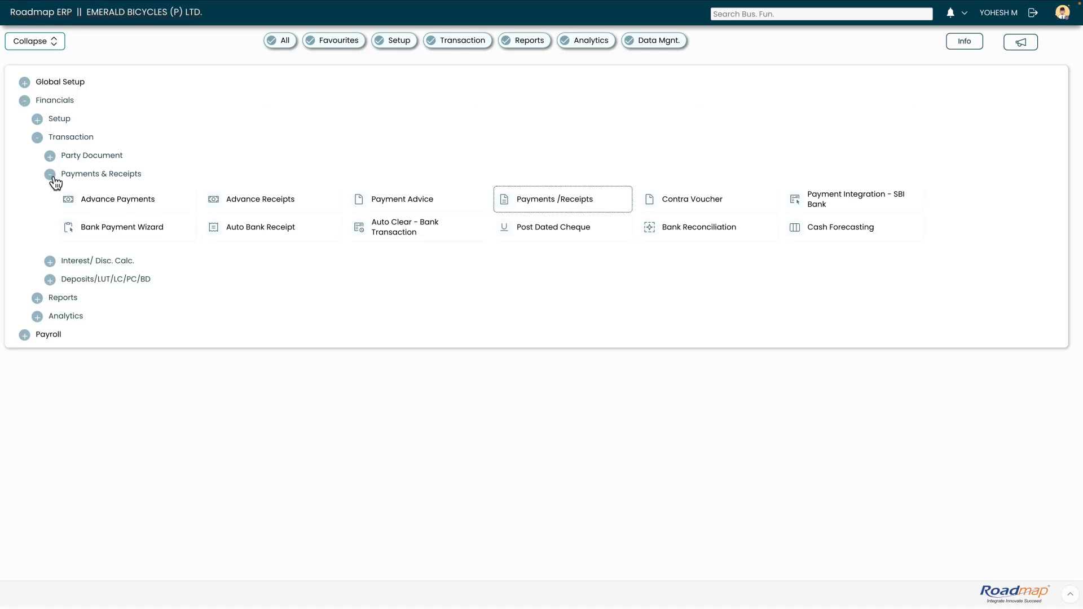
left_click(557, 206)
left_click(976, 187)
left_click_drag(305, 292, 473, 292)
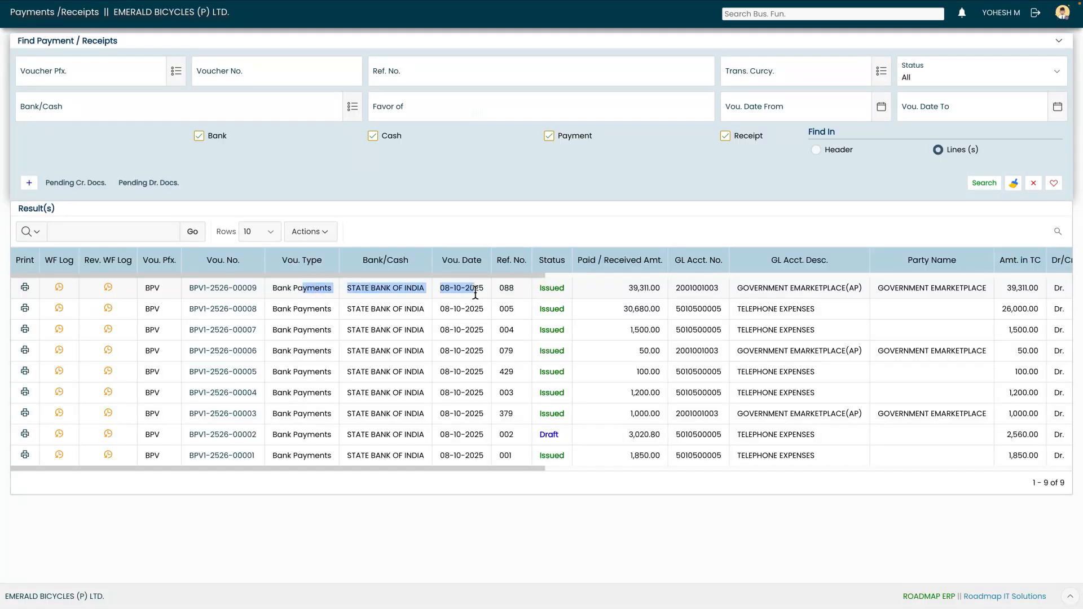
left_click(537, 291)
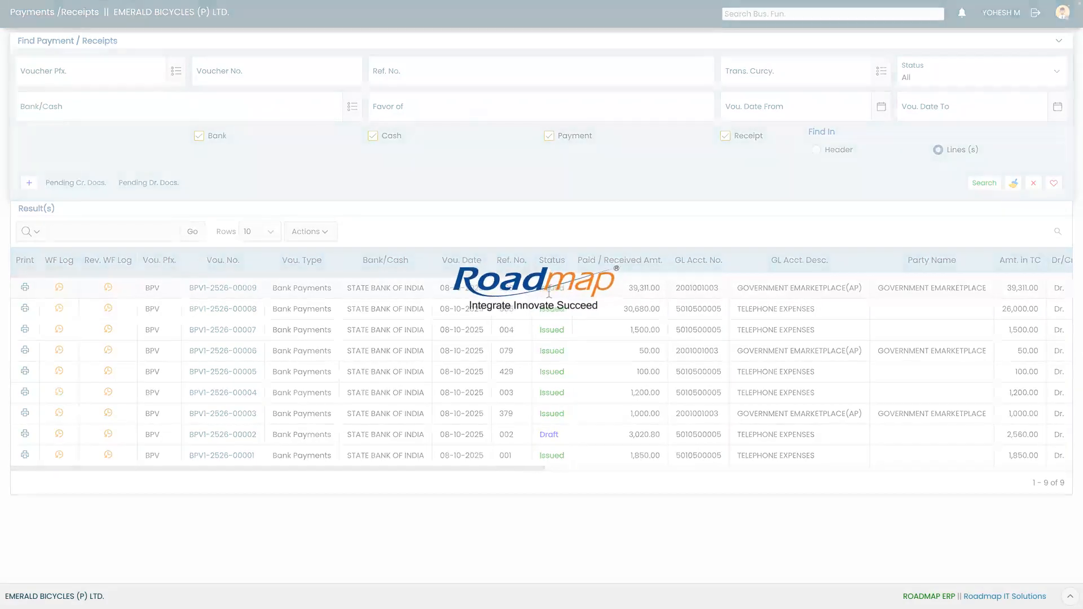